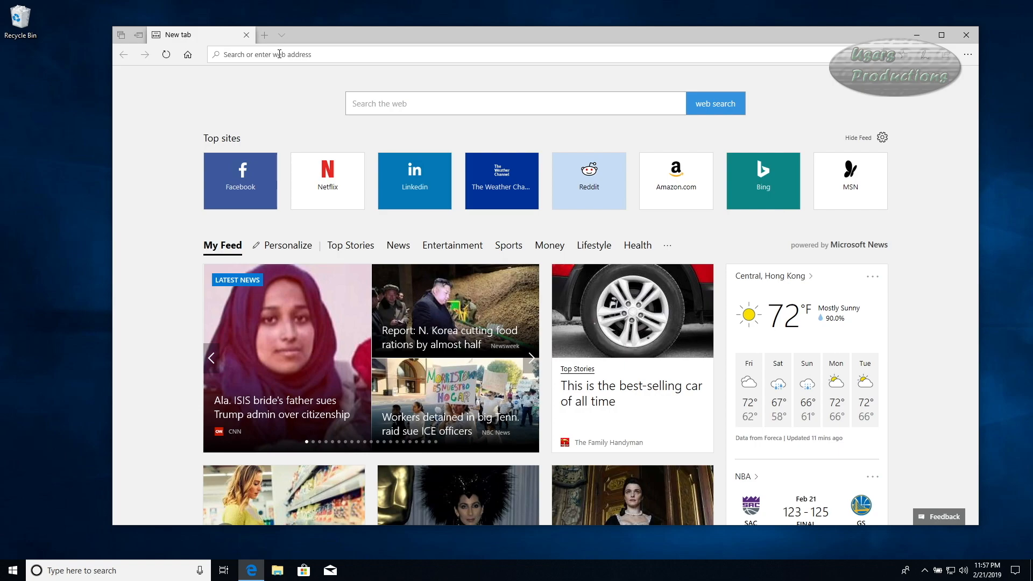
text(www.goo)
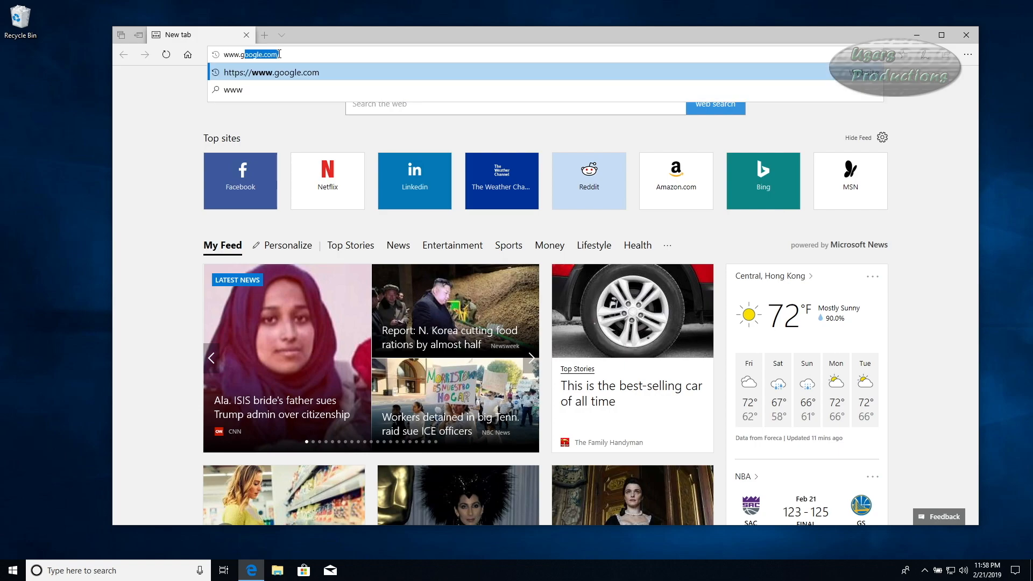
text(gl)
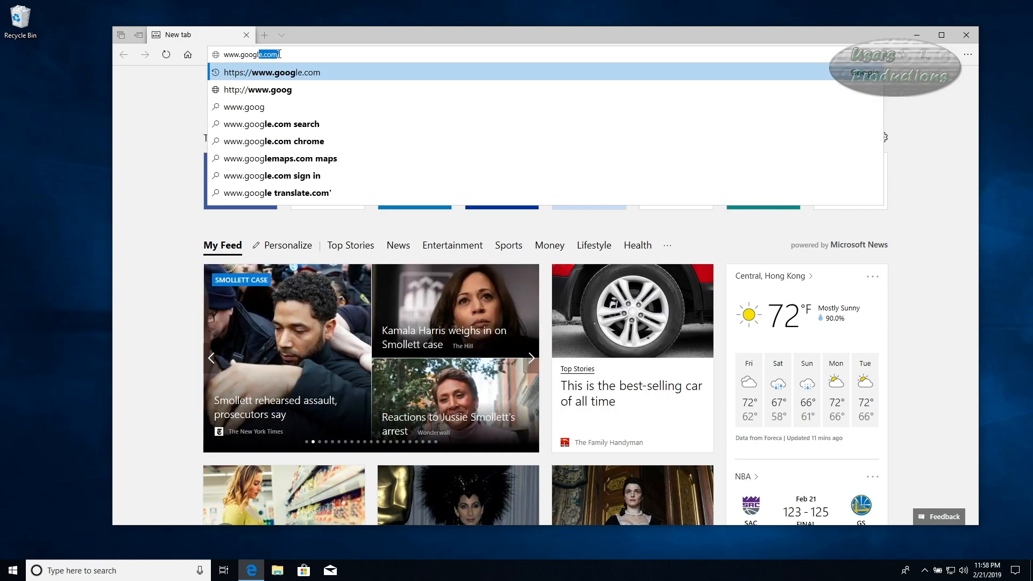
key(End)
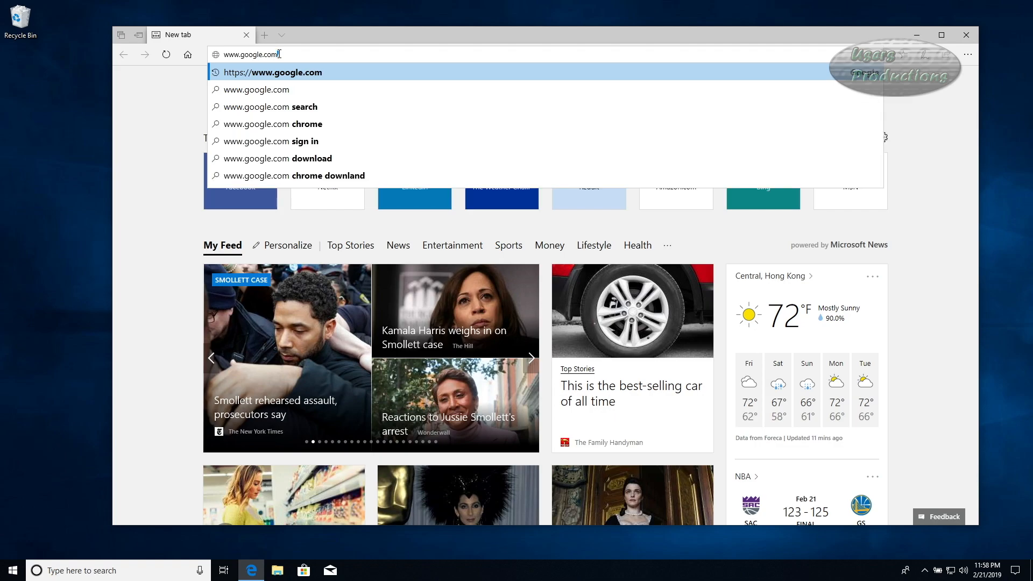
click(276, 75)
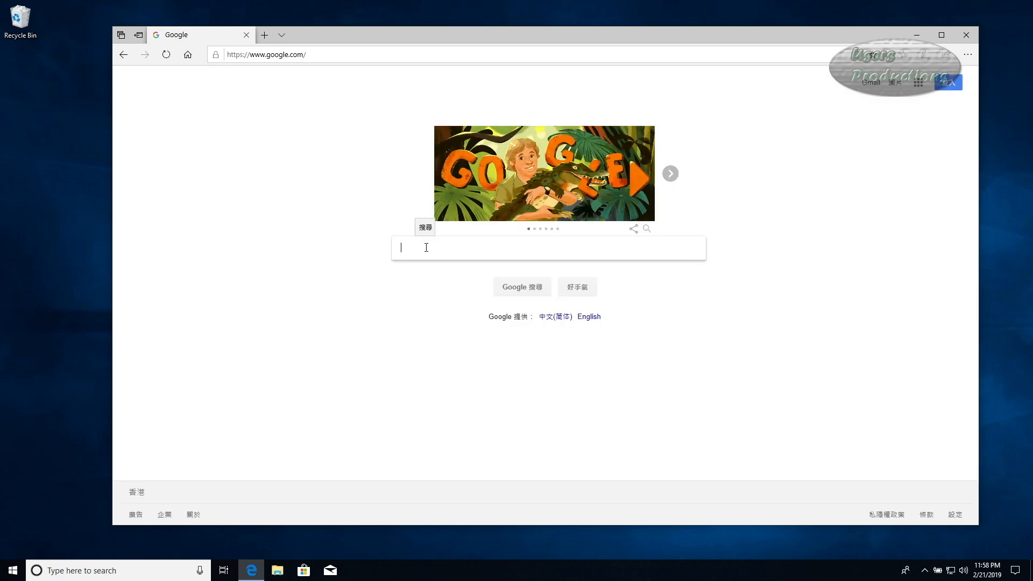
Run a Google search for 'thunderbird'.
text(thunderbird)
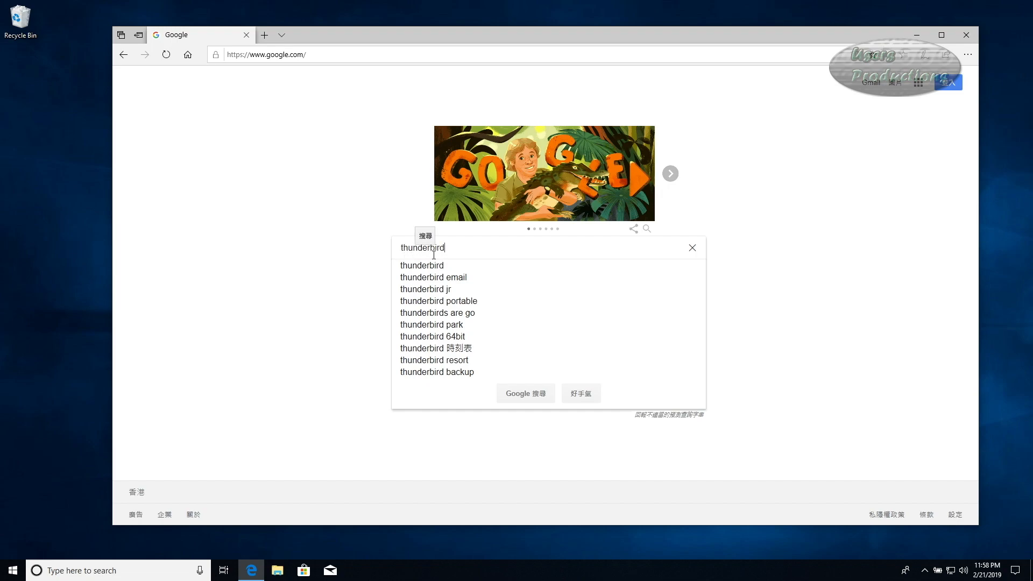
key(Return)
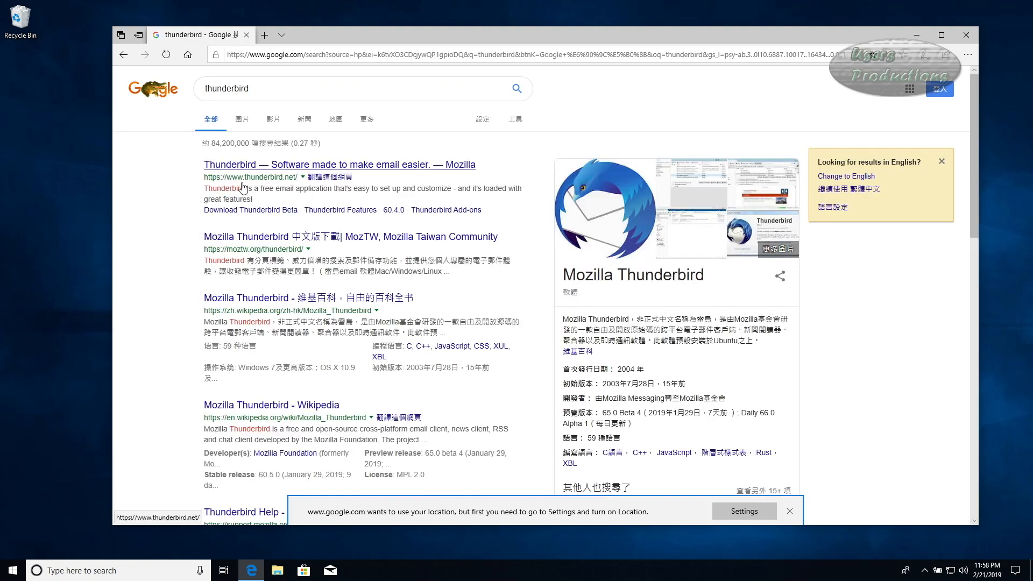
Download and save Thunderbird Setup 60.5.1.exe from the official thunderbird.net site.
click(278, 168)
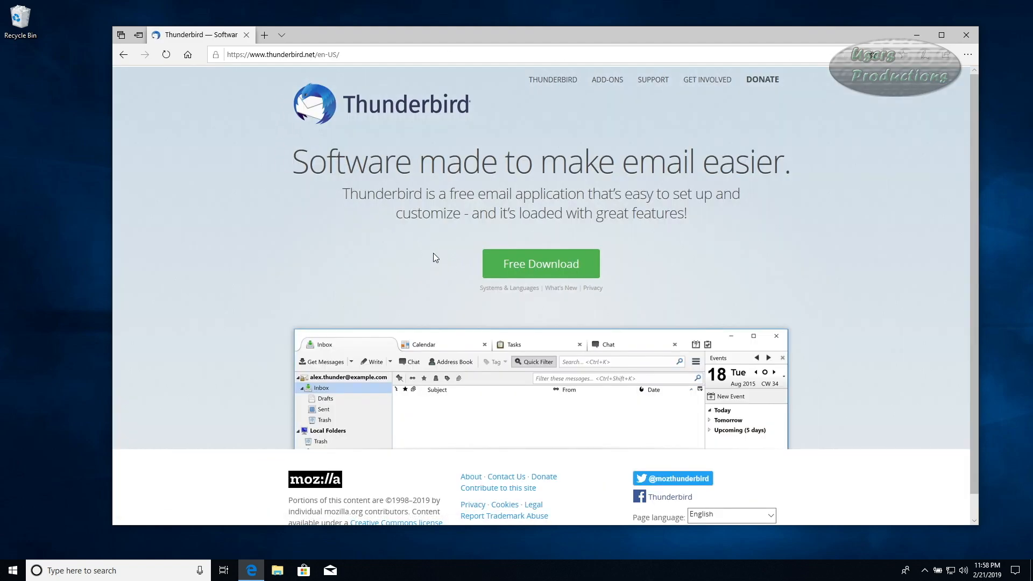
click(532, 264)
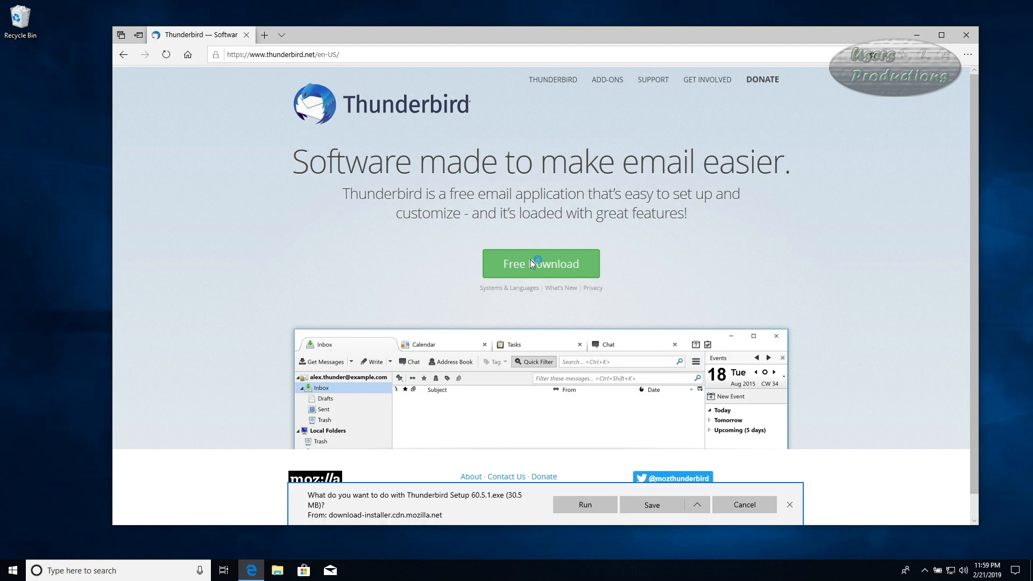
click(654, 505)
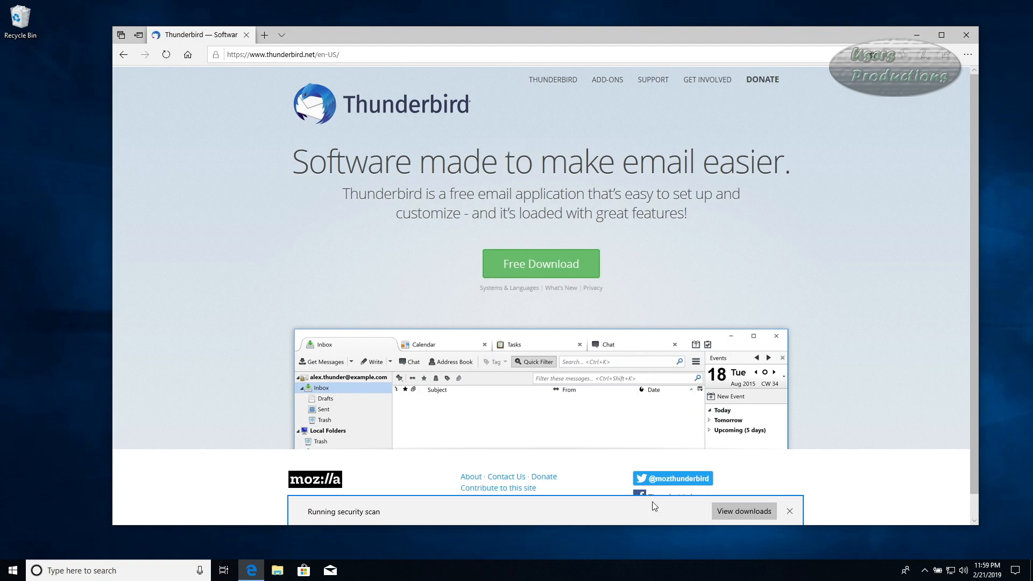
click(278, 573)
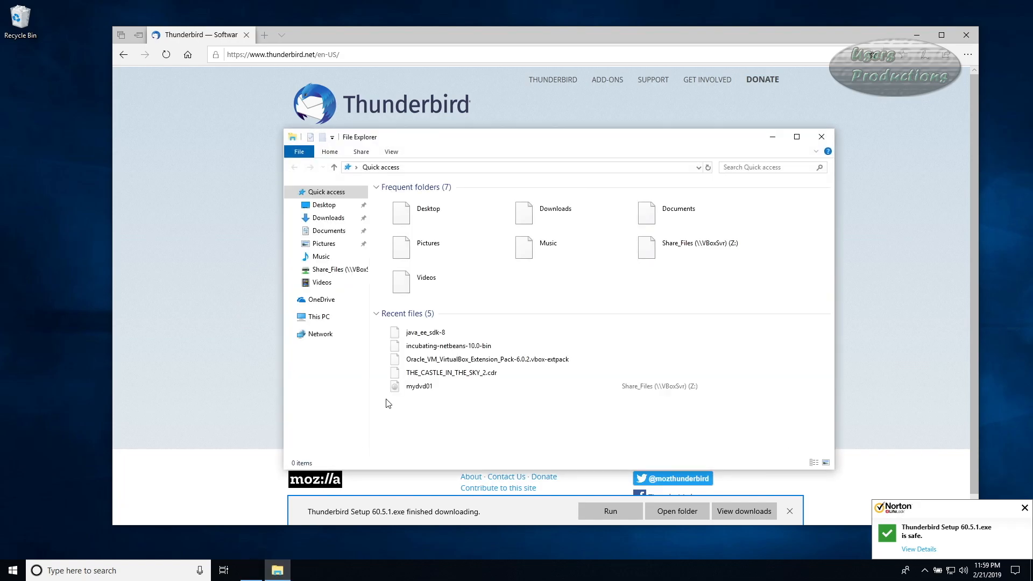
Run Thunderbird Setup 60.5.1 from the Downloads folder as administrator.
click(328, 219)
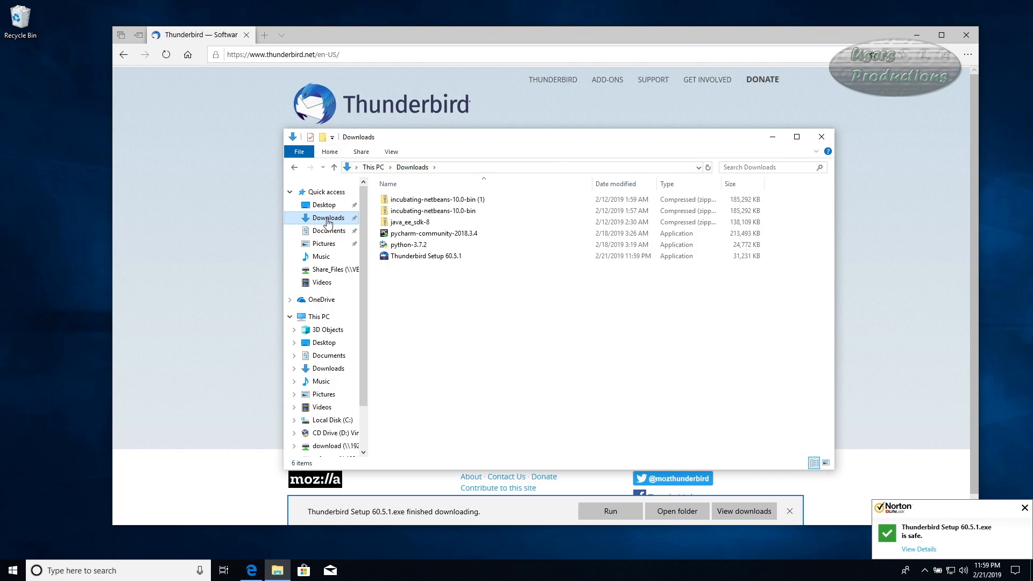
click(418, 259)
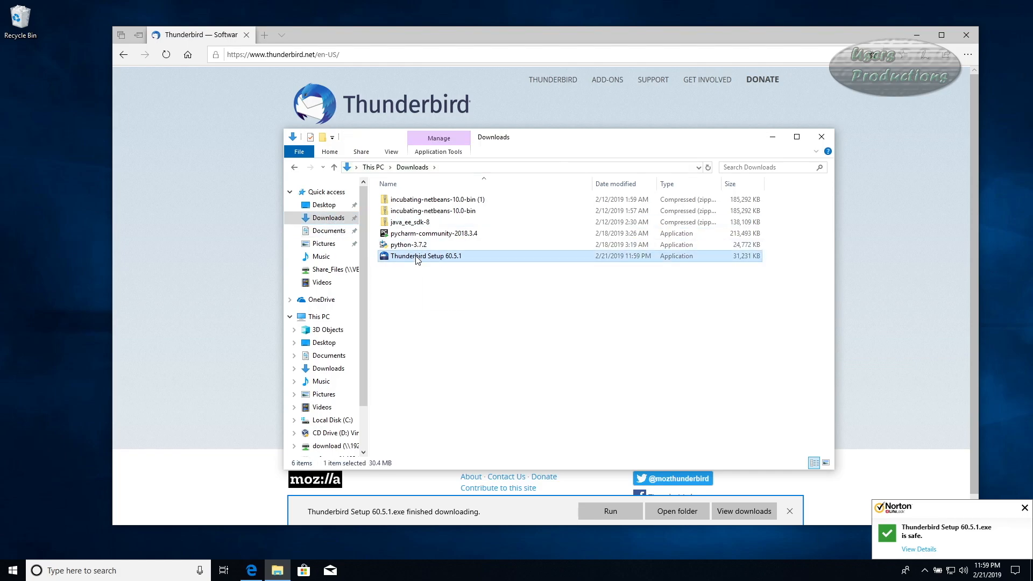
right_click(418, 259)
click(458, 277)
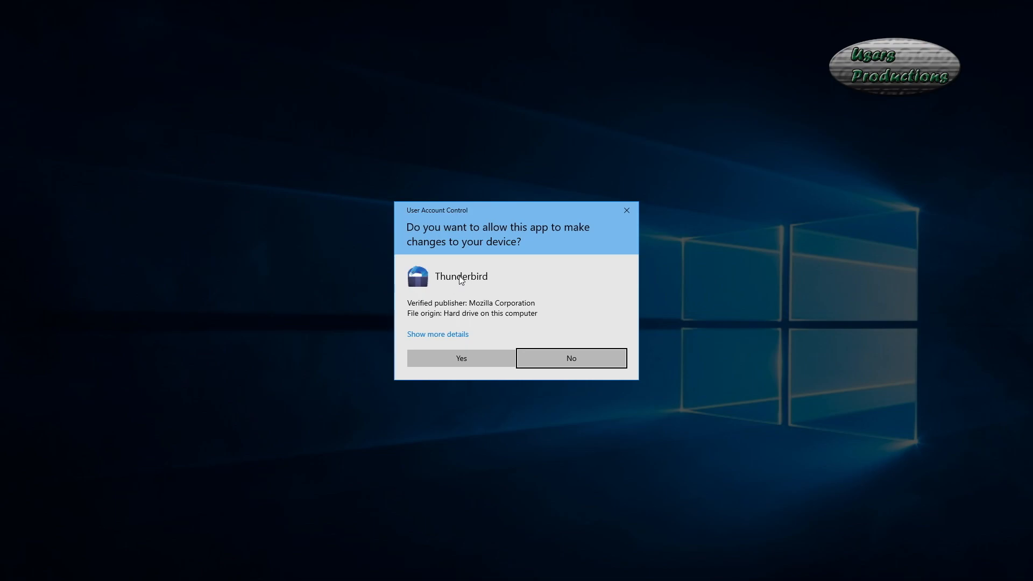
Allow the UAC prompt and install Thunderbird with the Standard setup type, launching it at finish.
click(470, 358)
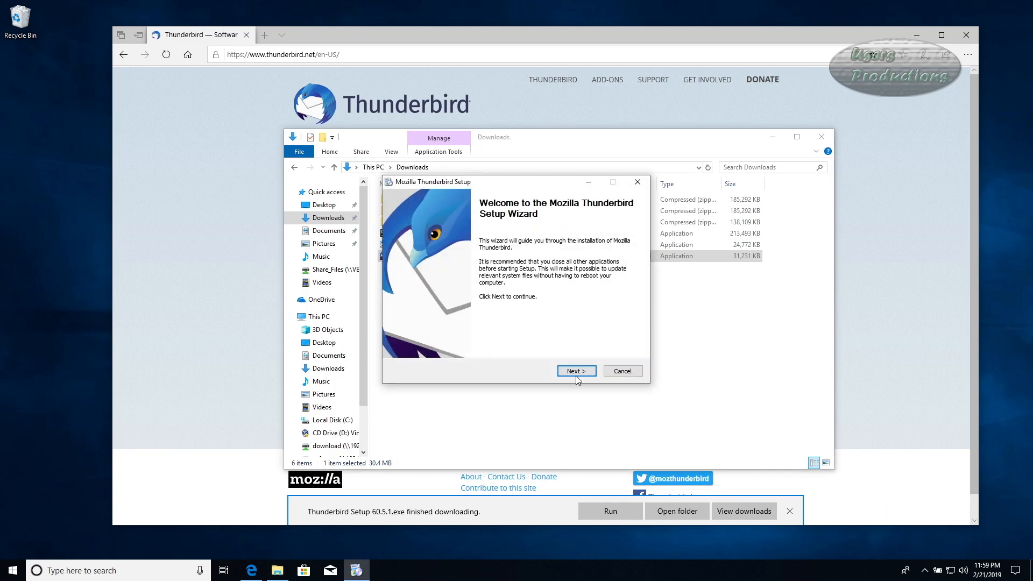
click(578, 373)
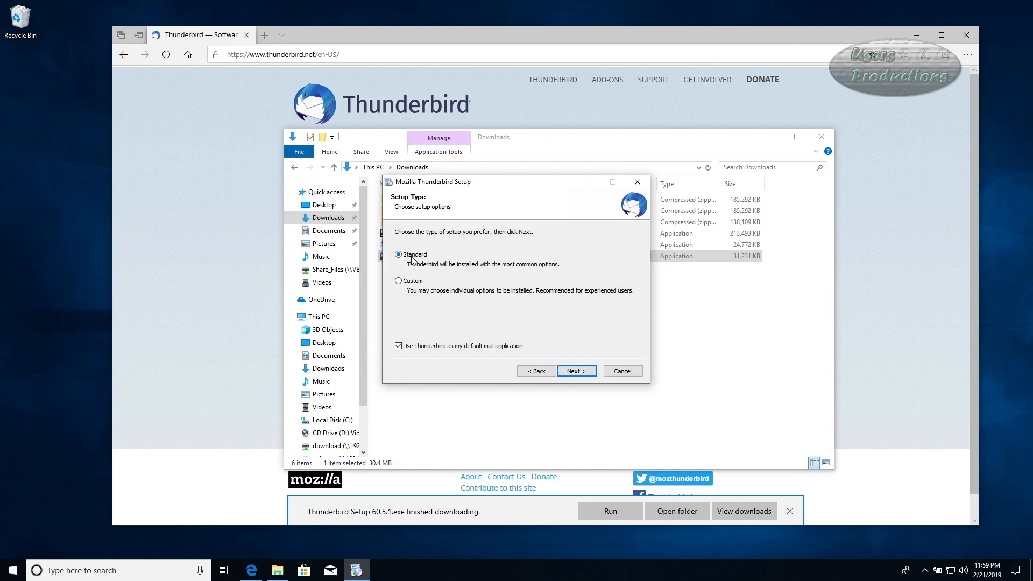
click(576, 372)
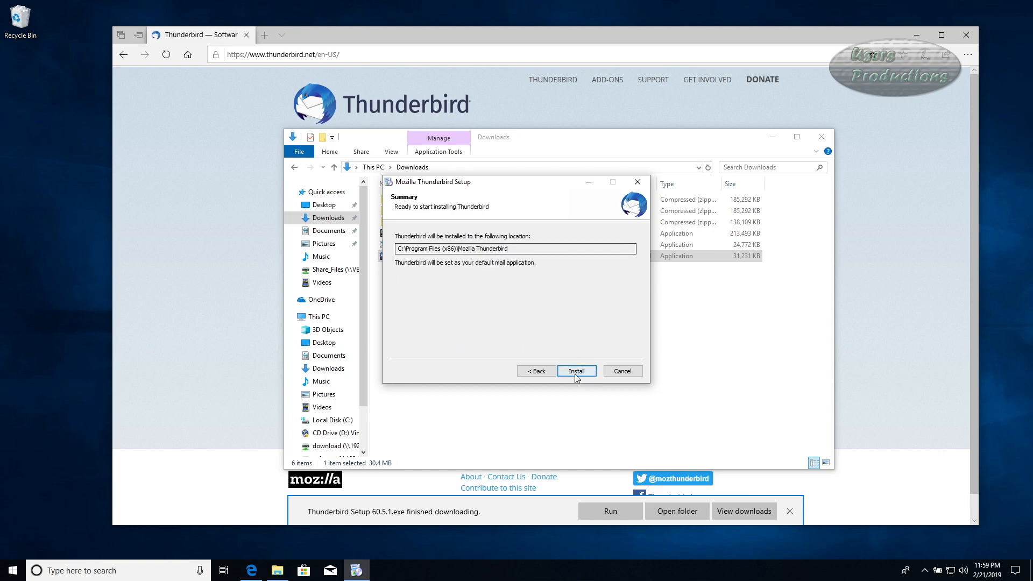
click(574, 372)
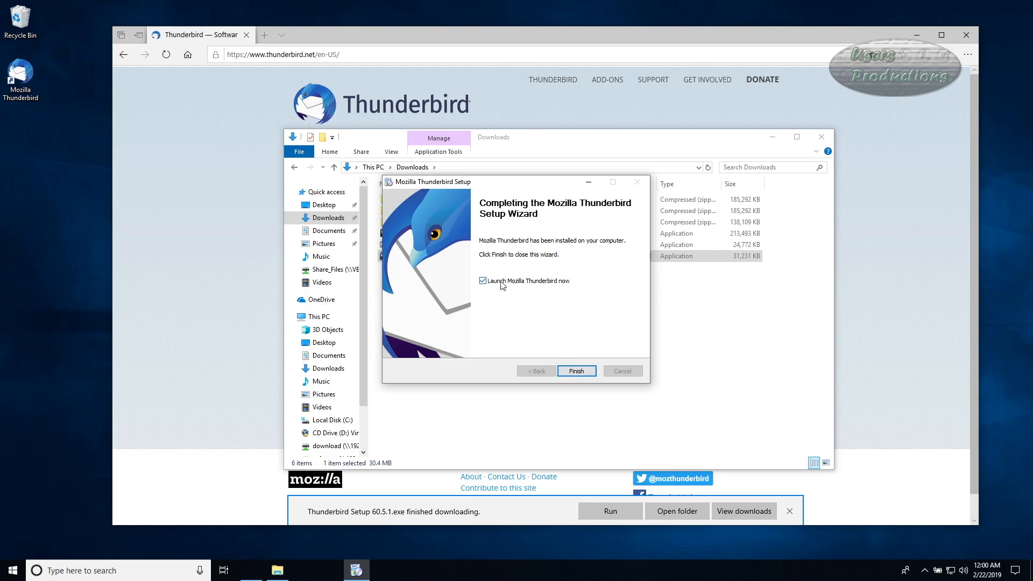
click(581, 372)
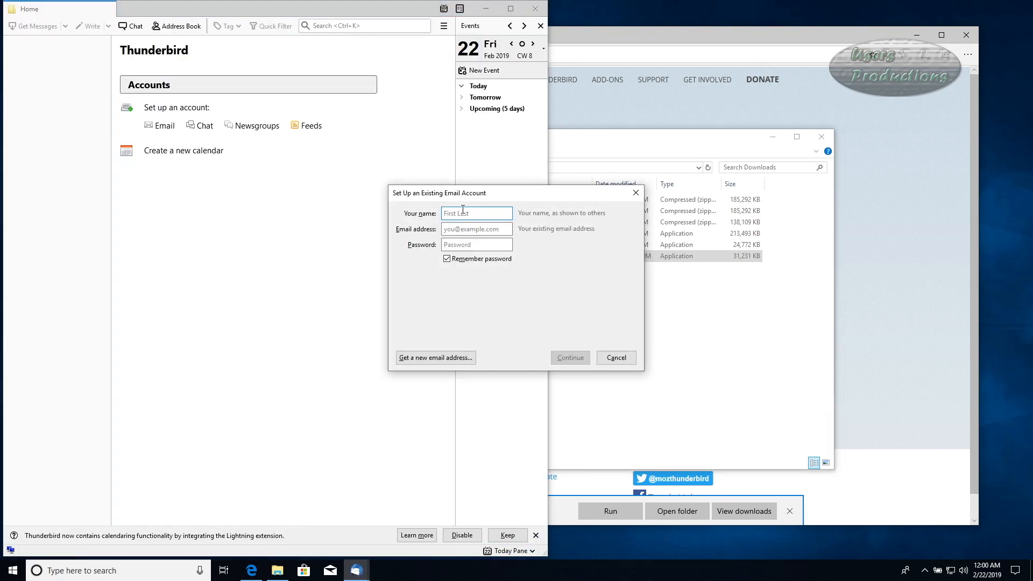
Enter the account holder's name, Gmail address and password, then accept the detected IMAP configuration.
text(Users)
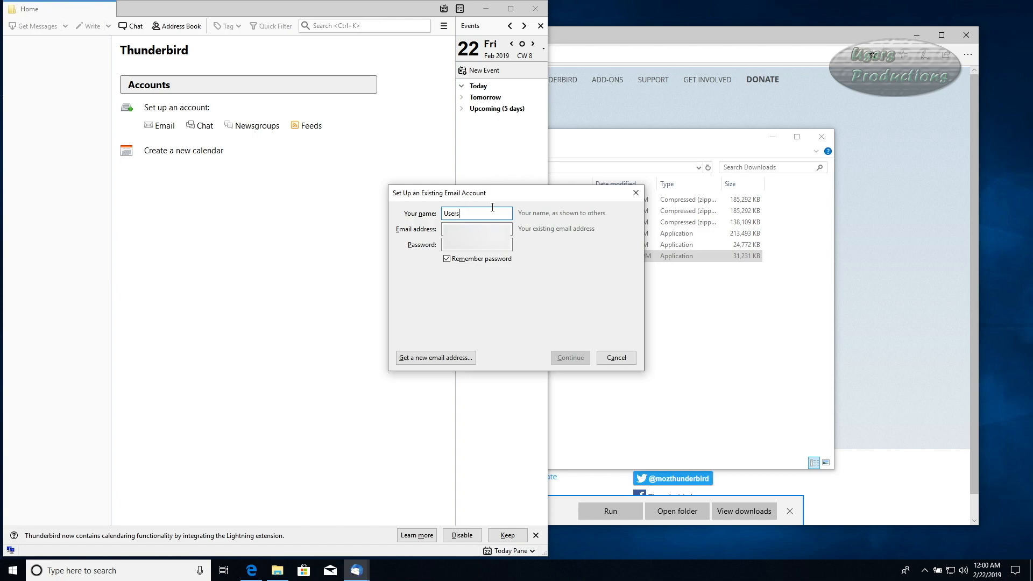
text( Productions)
click(481, 225)
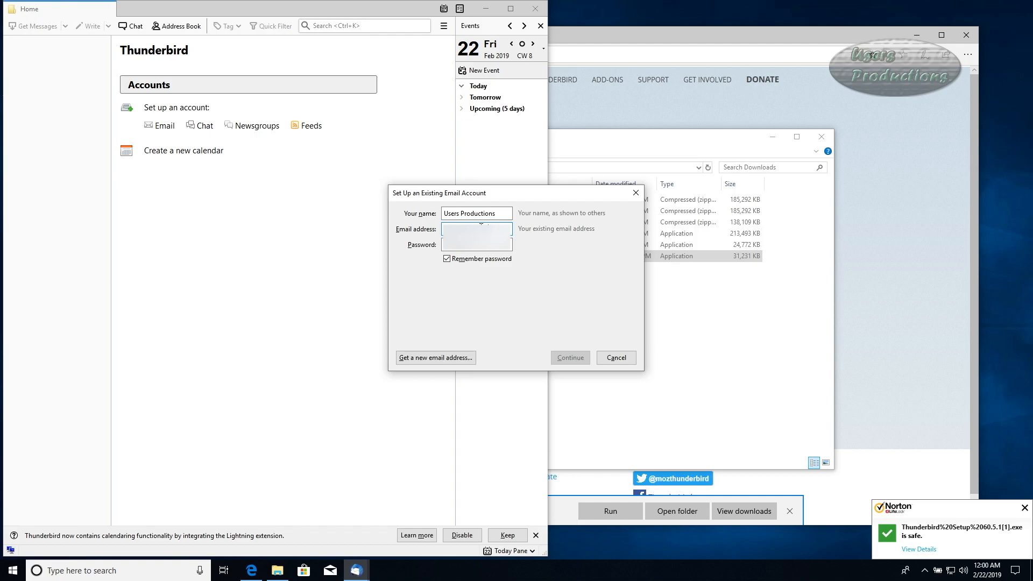
text(gma)
click(483, 248)
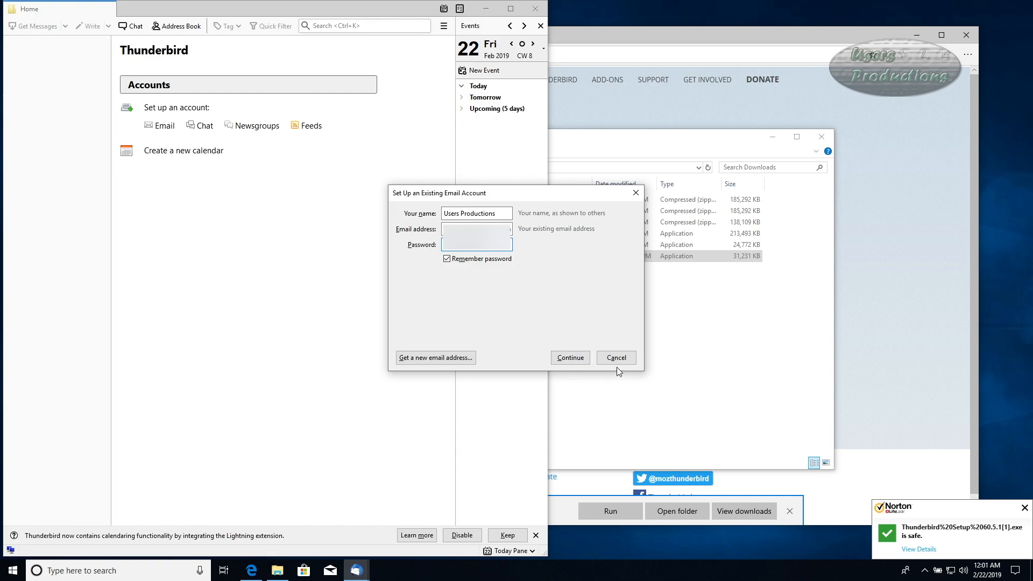
click(571, 360)
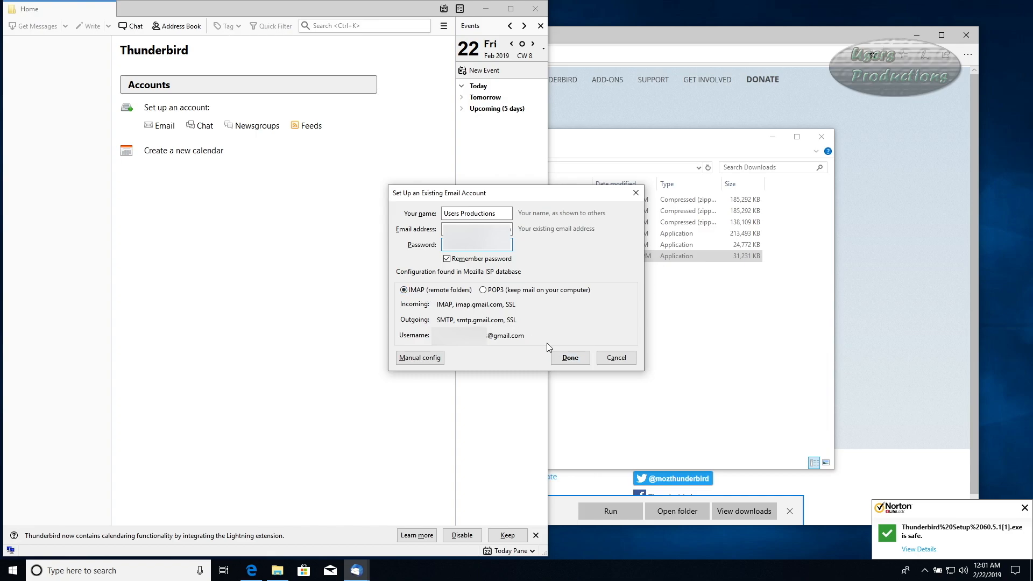
click(569, 359)
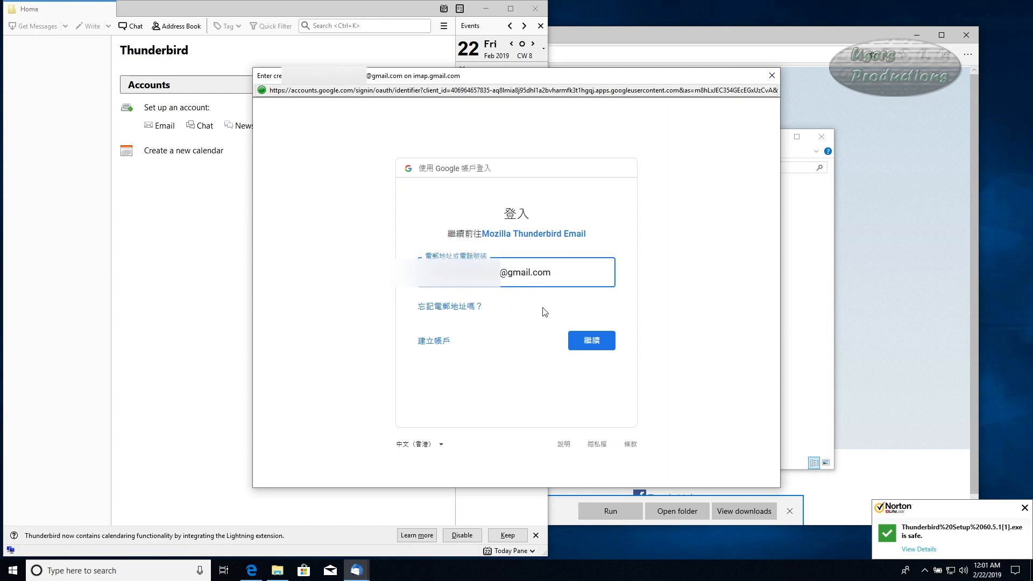
Submit the Gmail address, password and 2-step verification code, then allow Thunderbird access (允許).
click(591, 340)
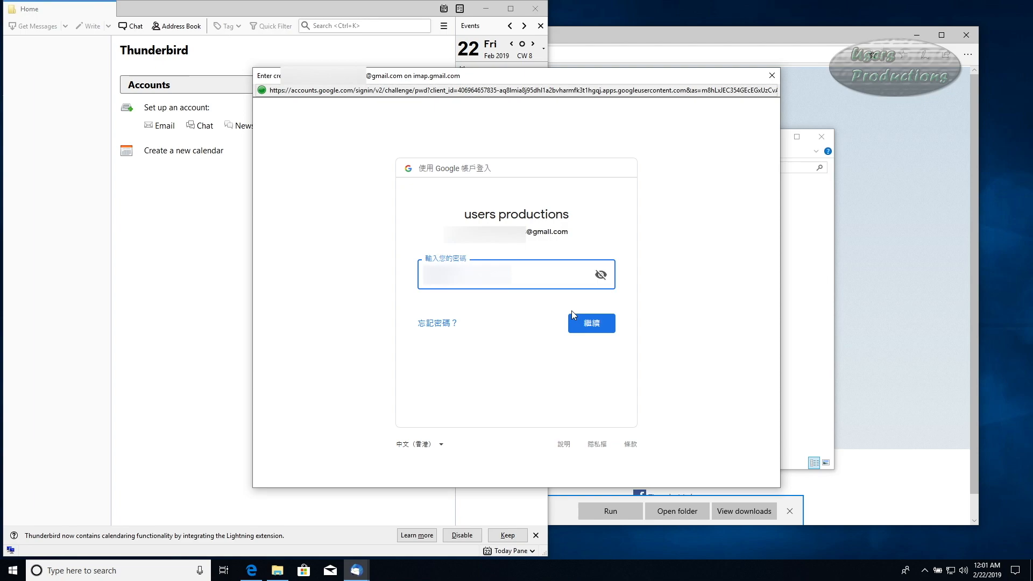
click(588, 323)
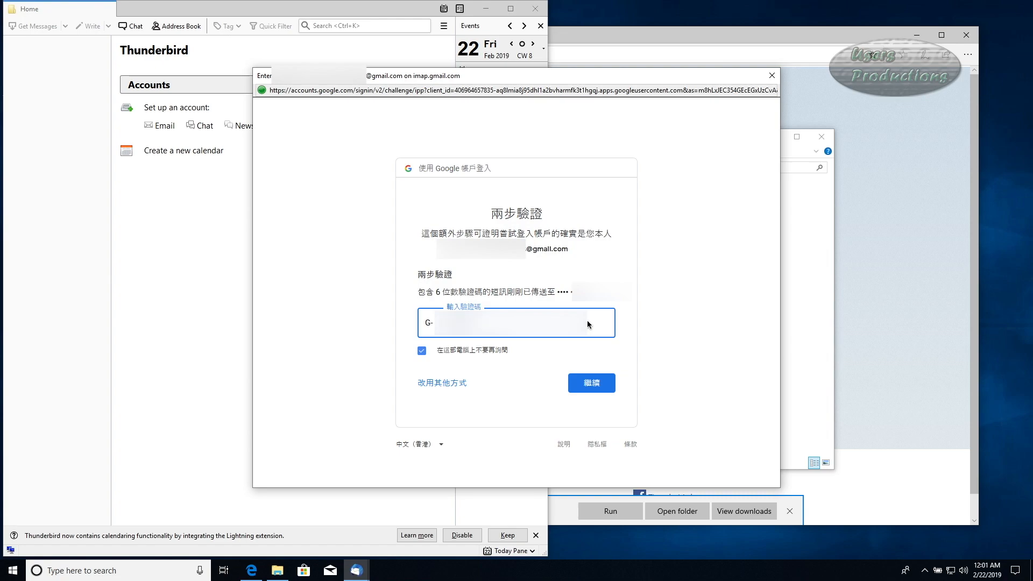
click(592, 387)
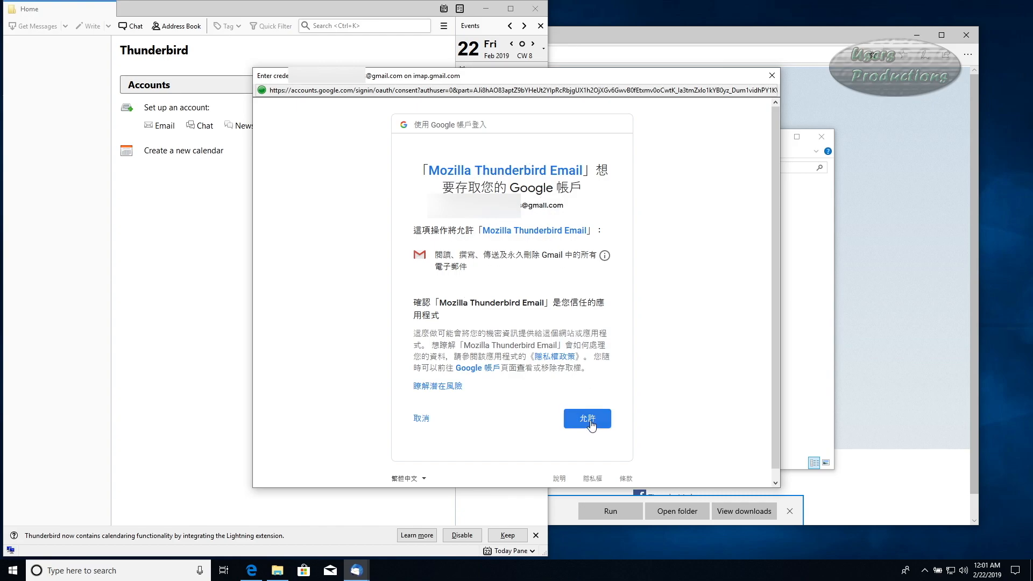
click(589, 421)
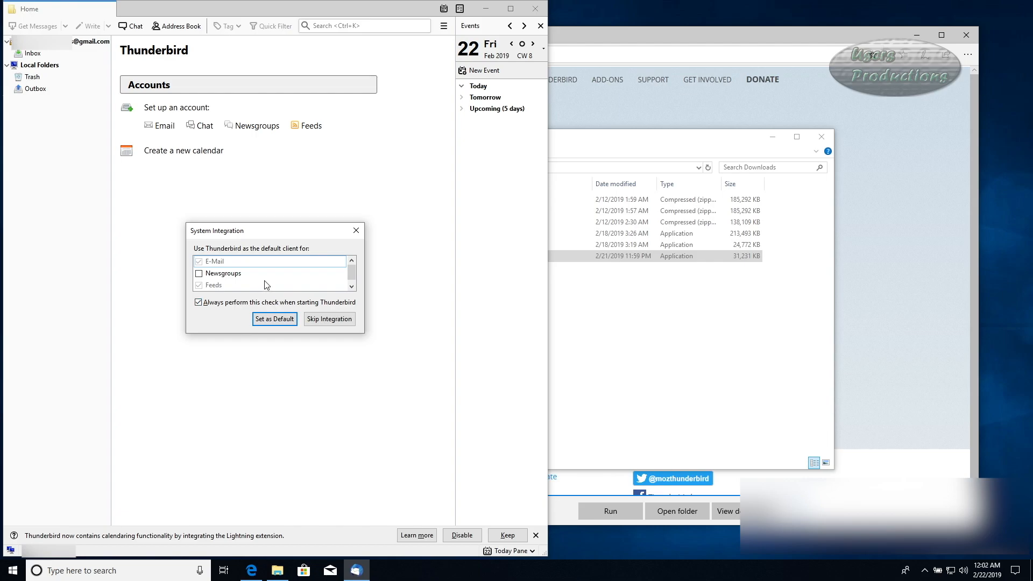
Set Thunderbird as the default mail client and show the Gmail Inbox's 200 messages.
click(279, 323)
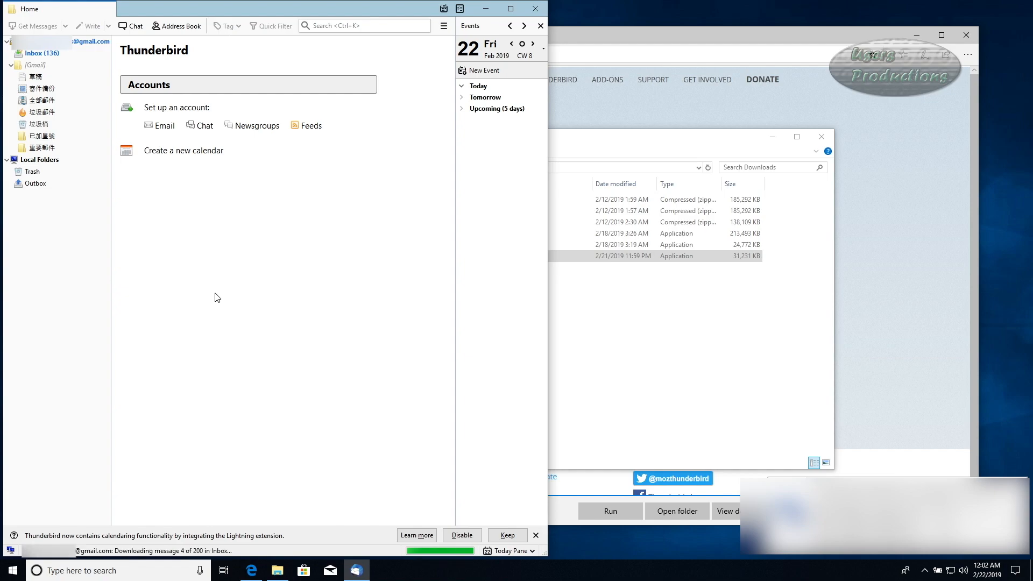
click(55, 53)
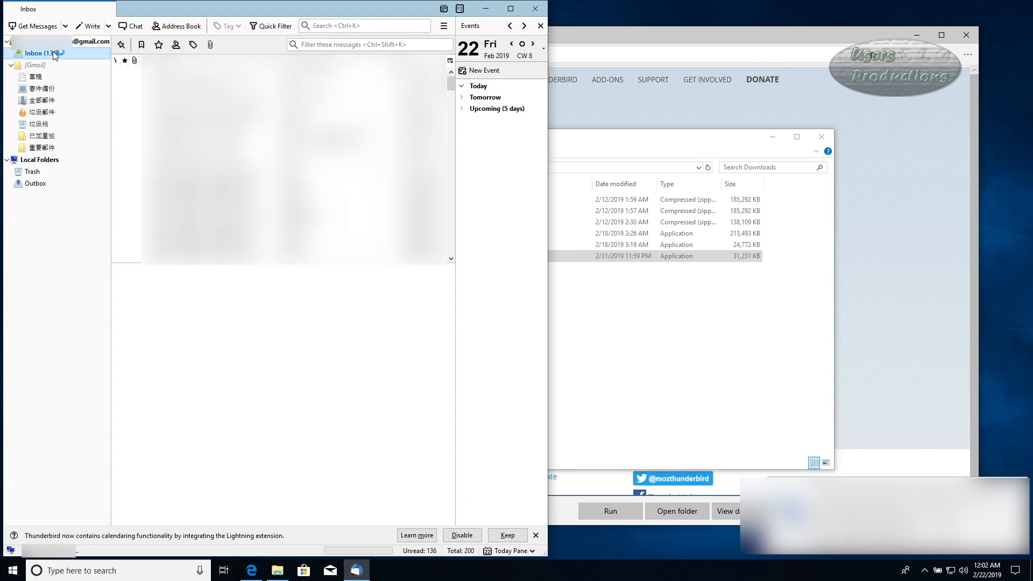